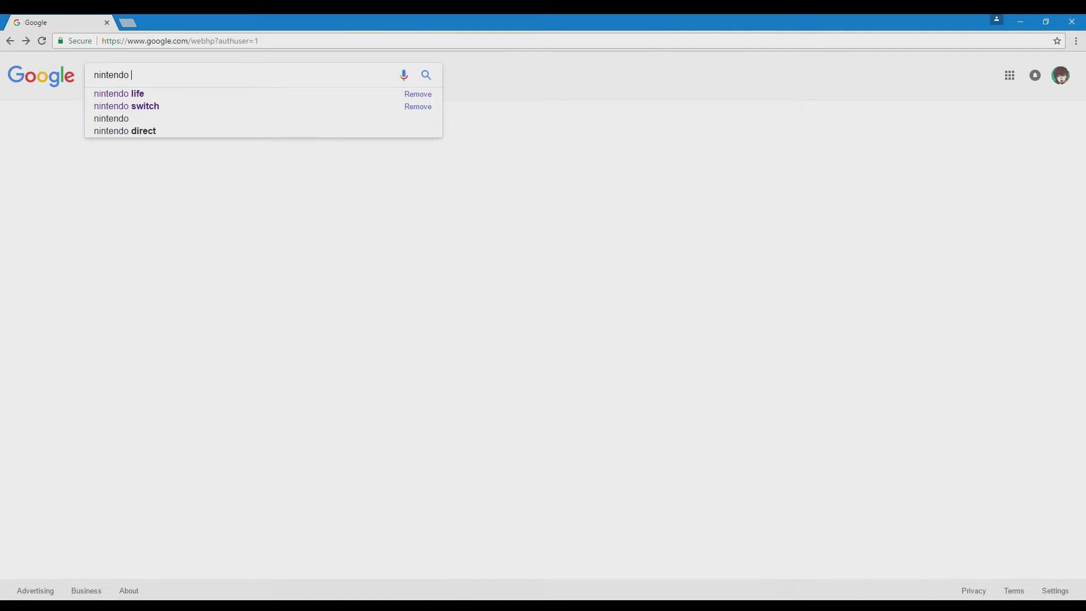
type("life")
Step: Run the Google search for 'nintendo life'
key("Return")
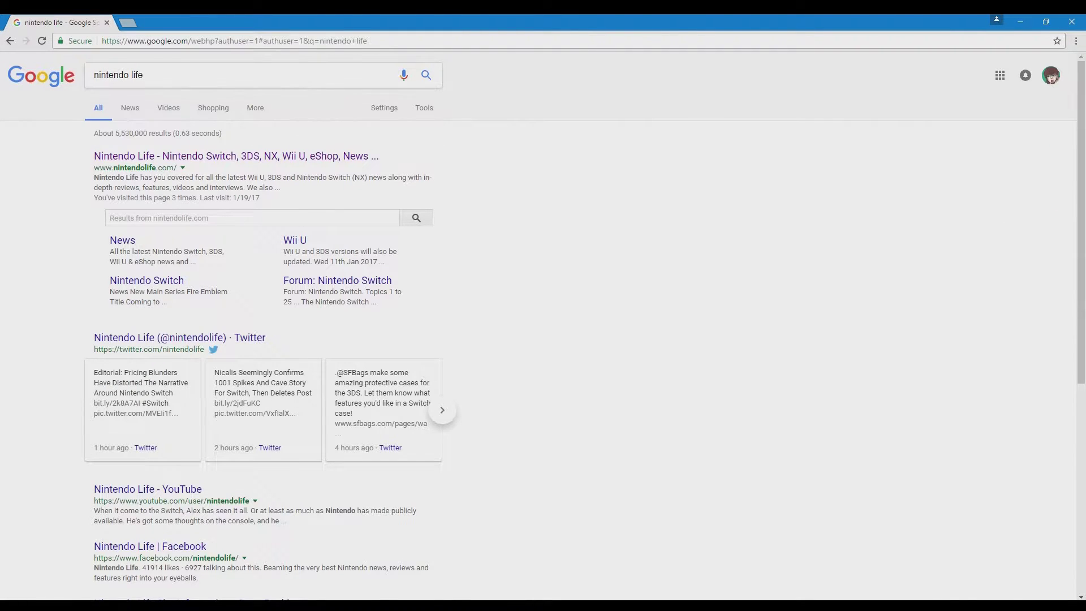
Step: Go to the Nintendo Life site and open the Nicalis 1001 Spikes and Cave Story article
left_click(326, 156)
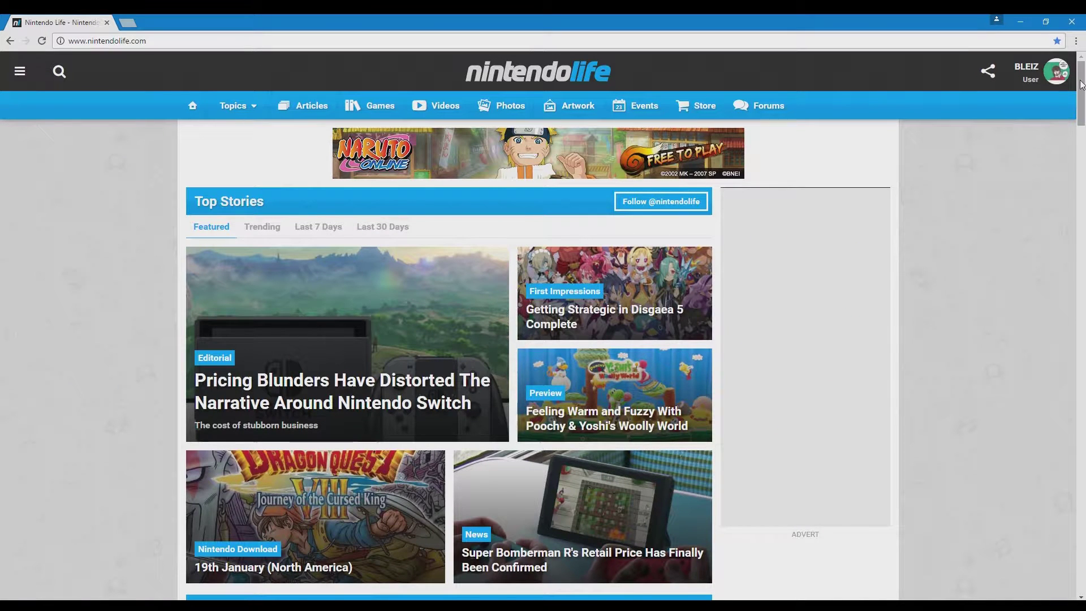
left_click_drag(1080, 83, 1065, 145)
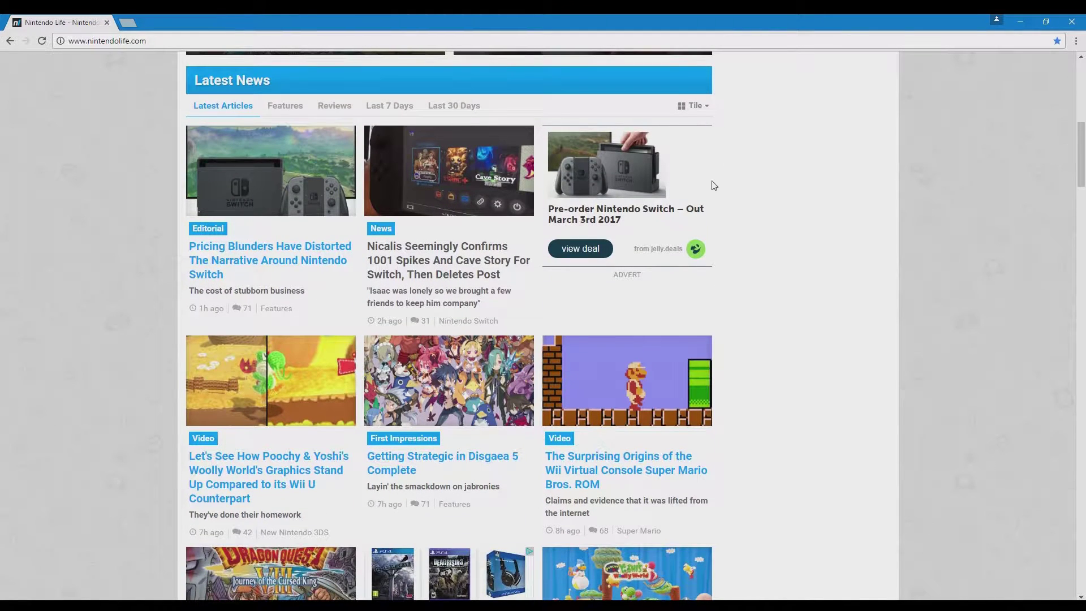
left_click(502, 276)
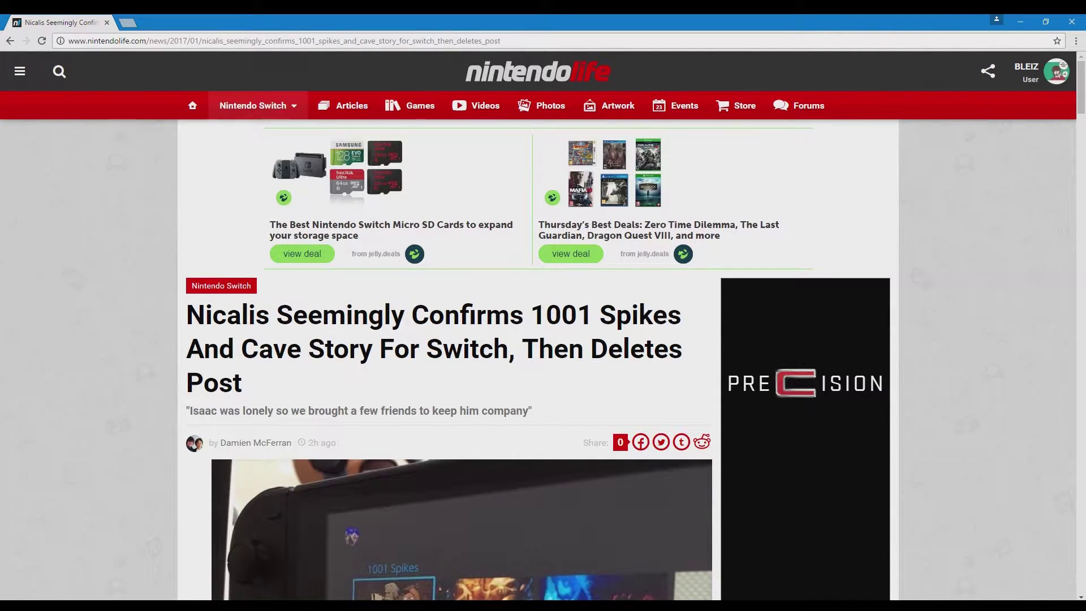
scroll(543, 340, "down", 1)
scroll(543, 339, "down", 1)
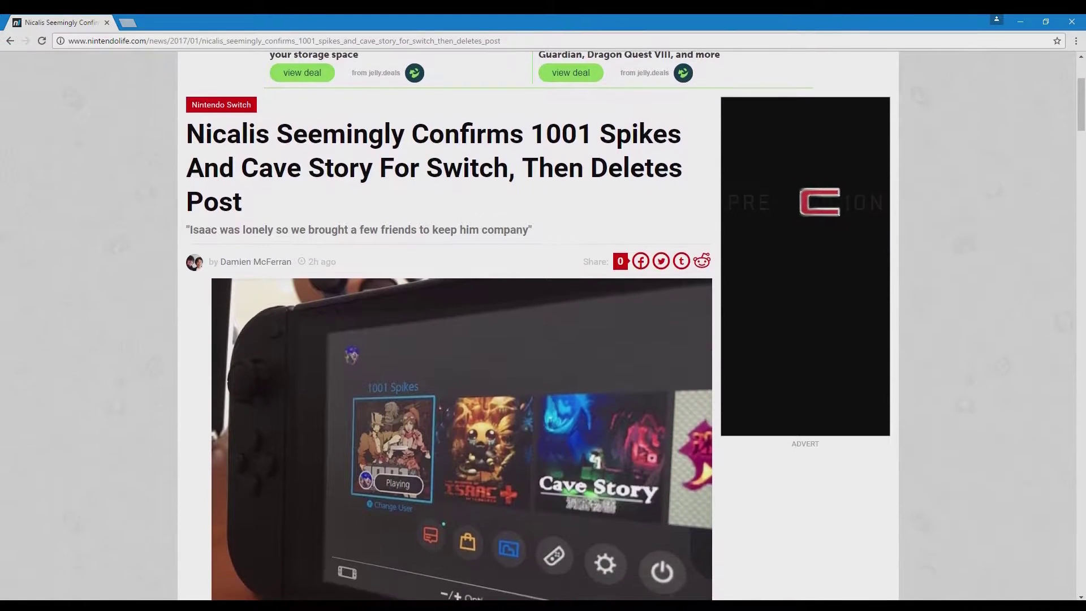
scroll(543, 325, "down", 1)
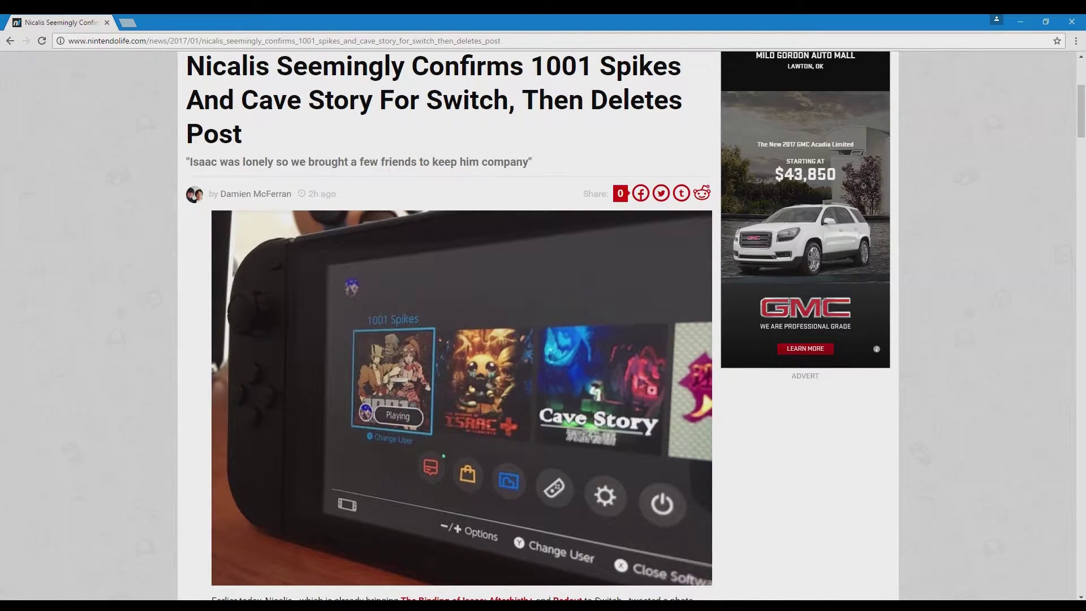
scroll(543, 323, "down", 1)
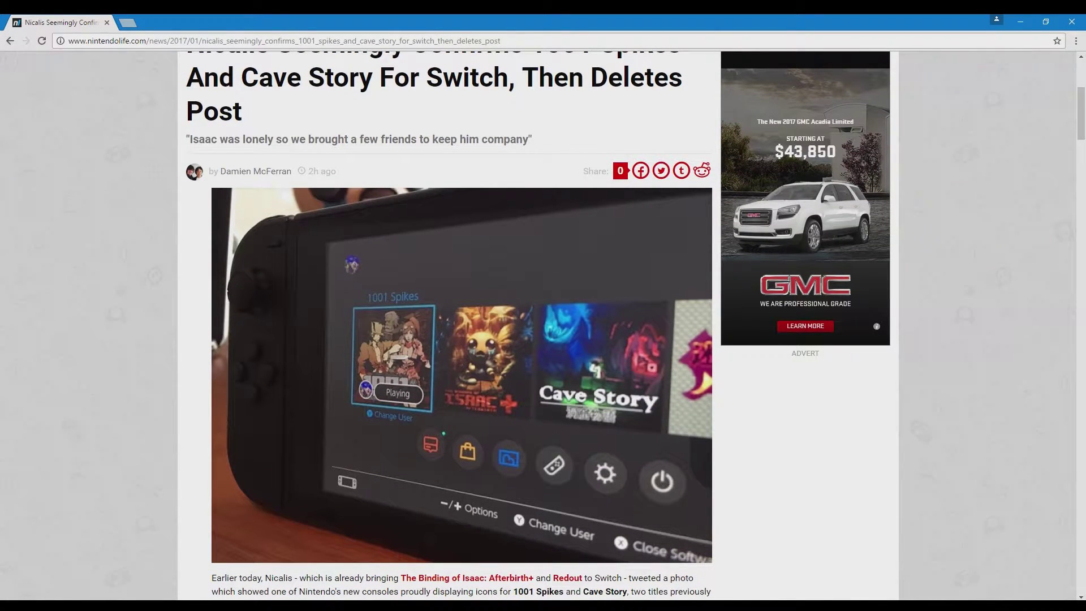
scroll(544, 322, "down", 1)
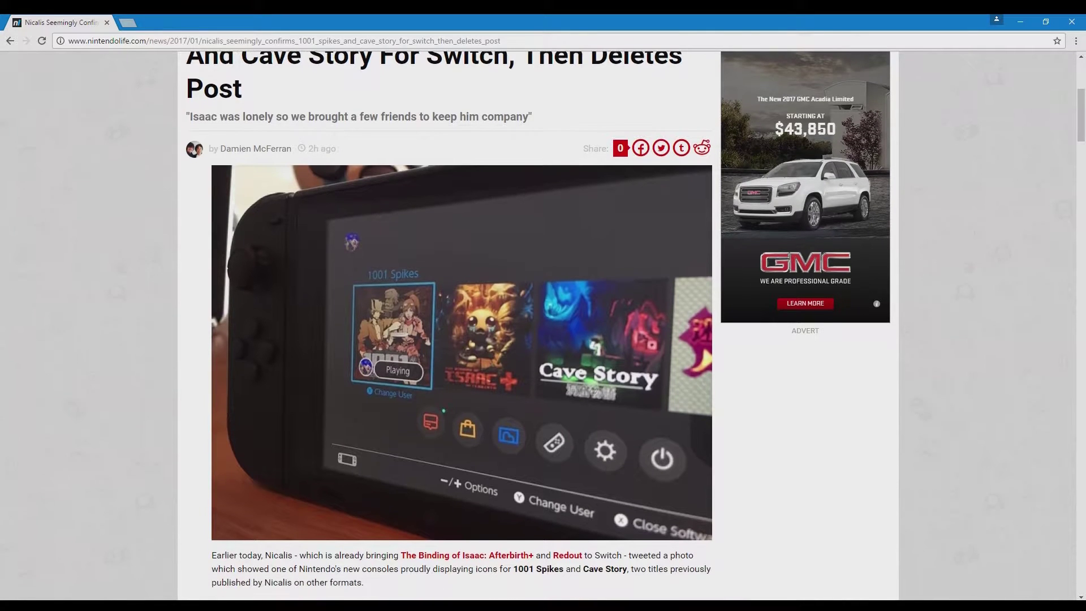
scroll(543, 323, "down", 1)
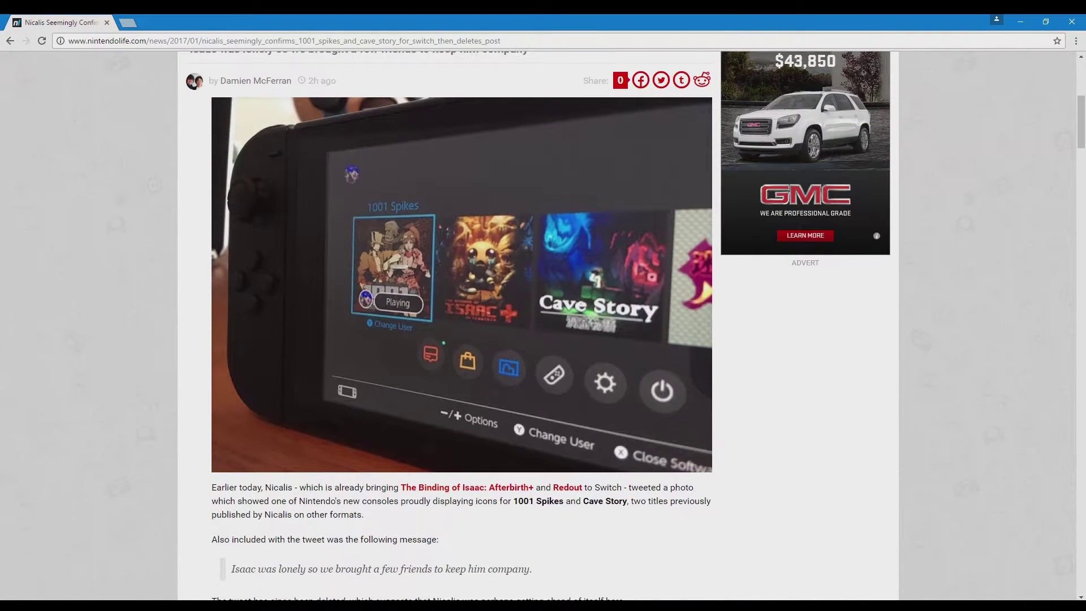
scroll(543, 323, "up", 1)
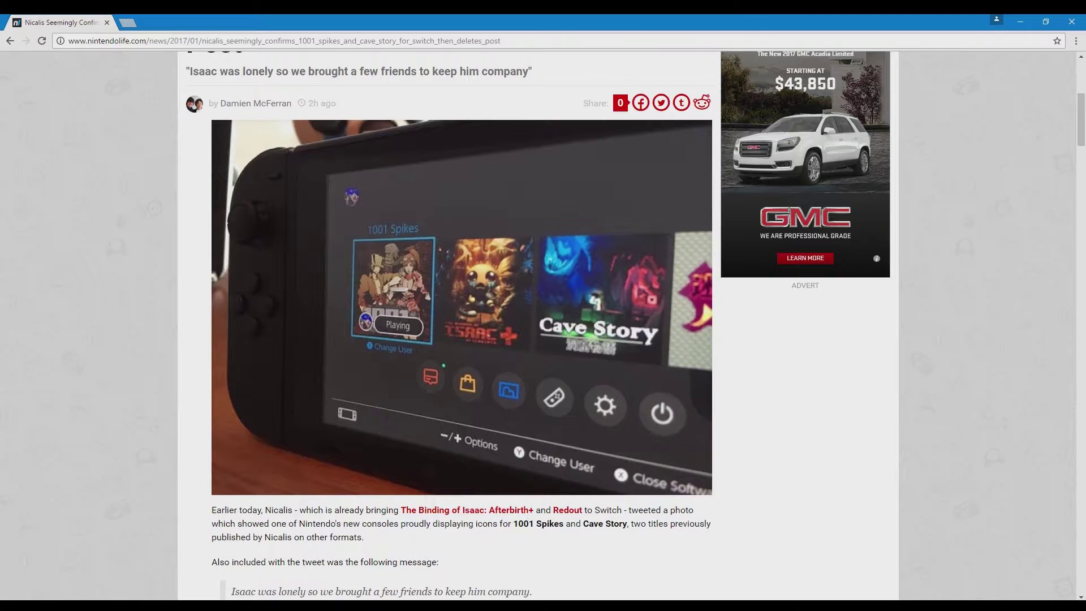